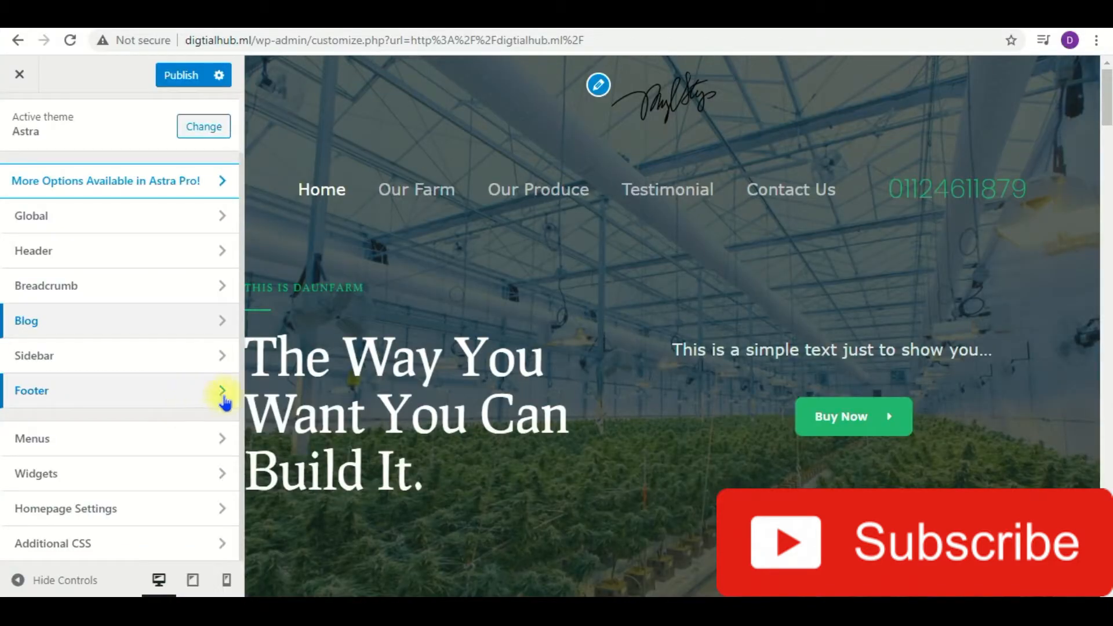
Look over the page's footer in the preview and examine the Footer Bar's Section 1 custom text.
scroll(1106, 350, down, 20)
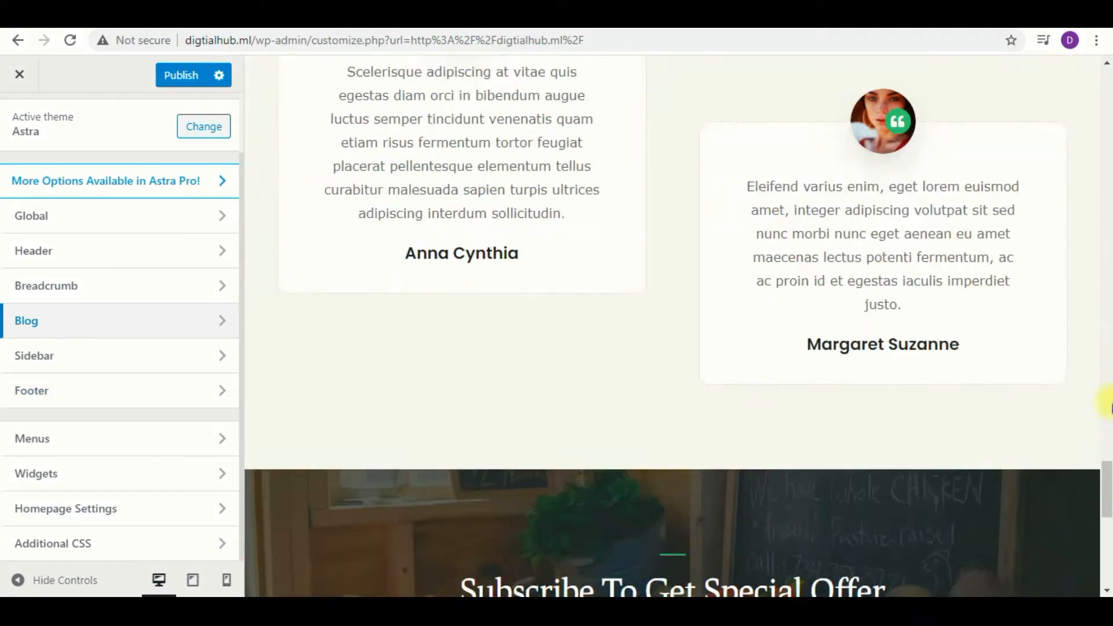
scroll(1101, 412, down, 10)
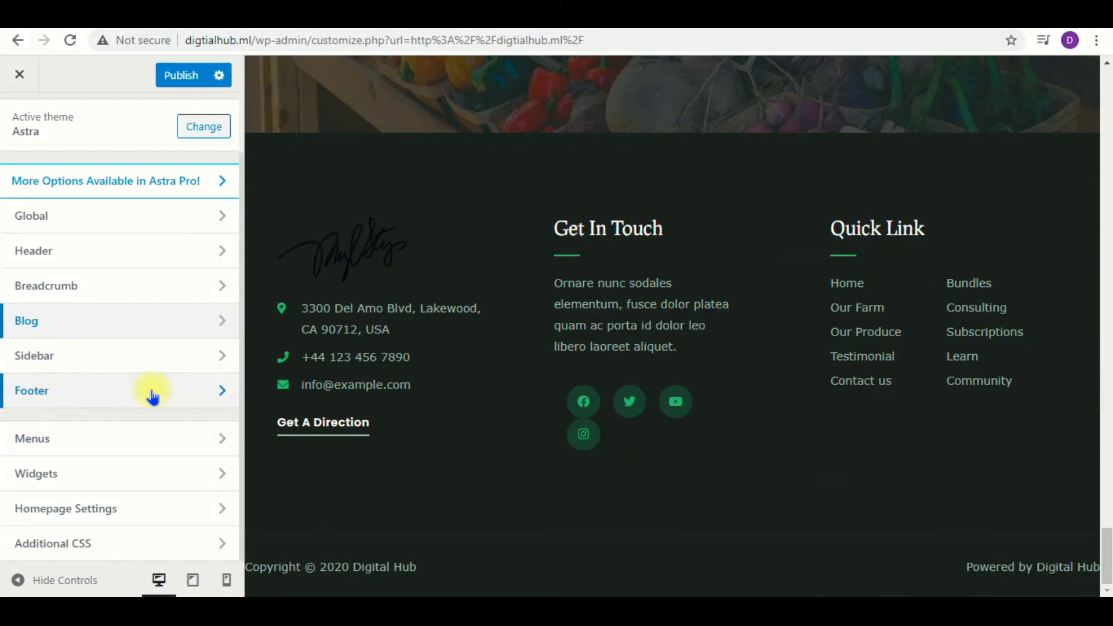
click(223, 391)
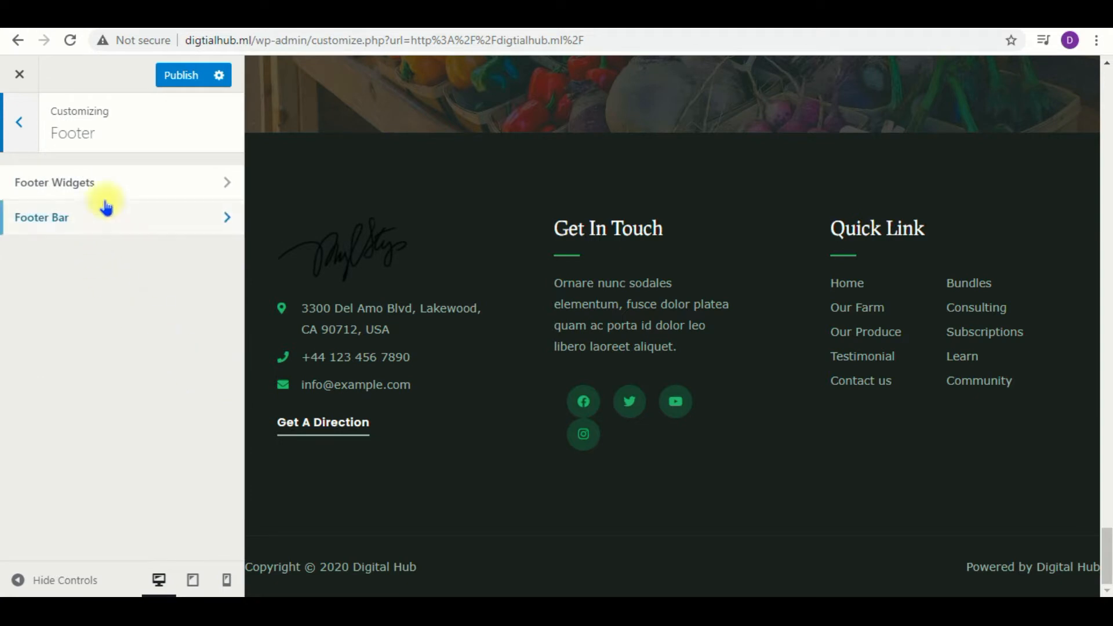
click(227, 219)
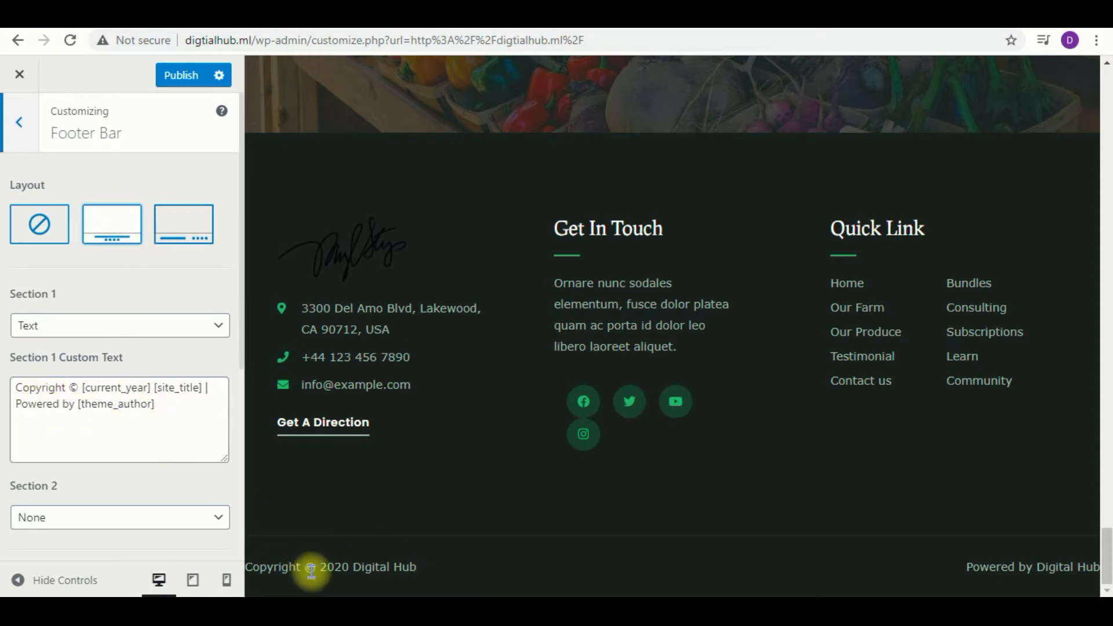
drag(157, 404, 10, 385)
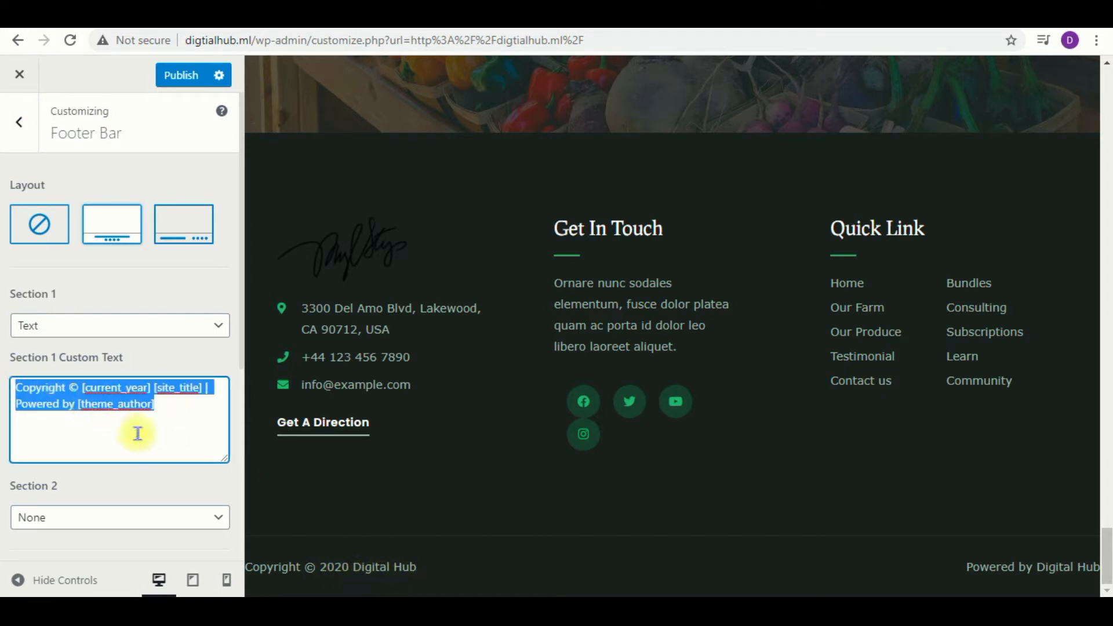
click(183, 406)
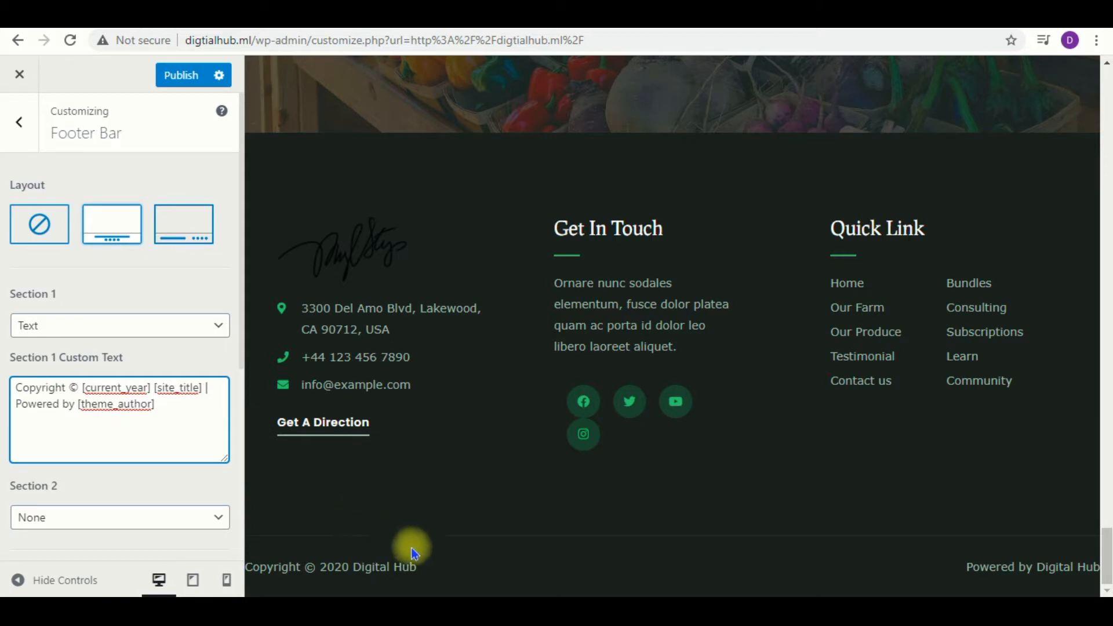
From the WordPress dashboard, go to the Header Footer & Blocks templates and open the Footer template with Elementor in a new browser tab.
click(614, 300)
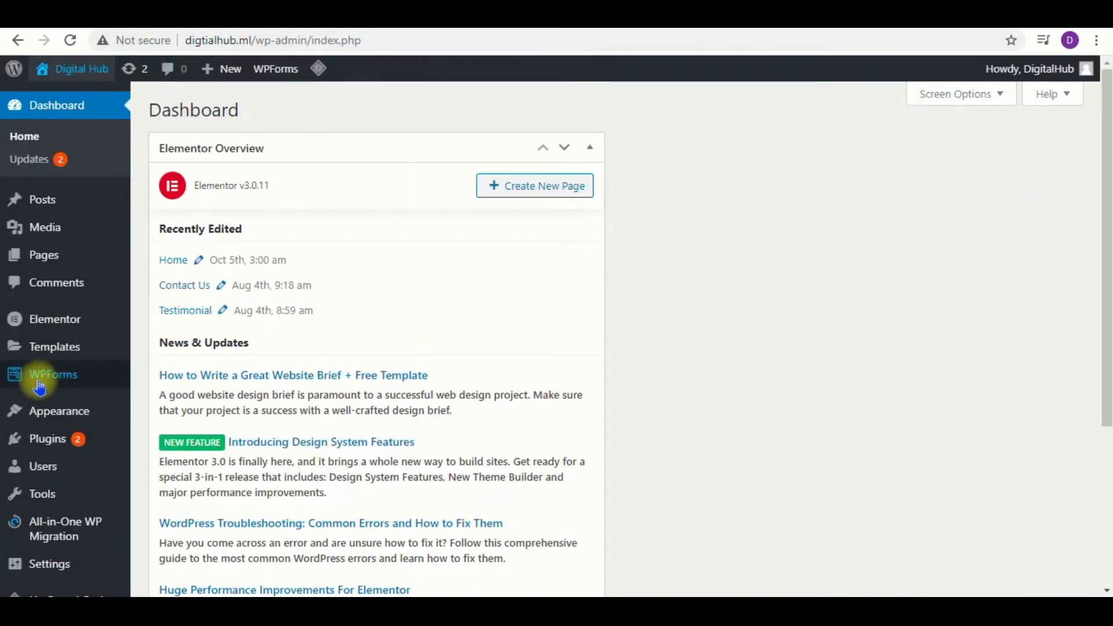
mouse_move(87, 410)
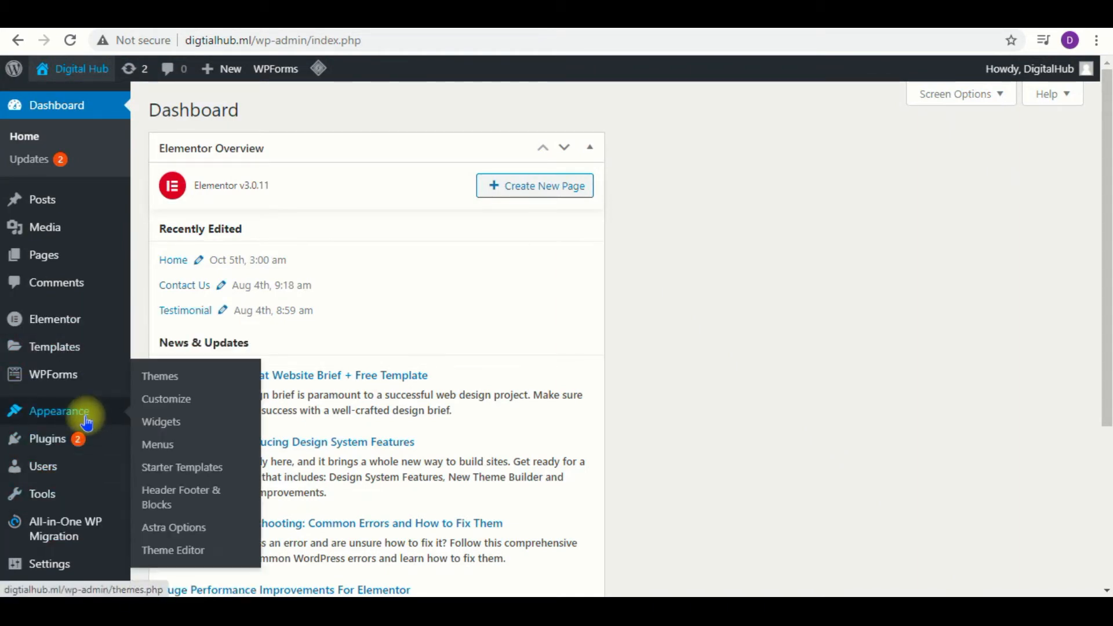
click(182, 499)
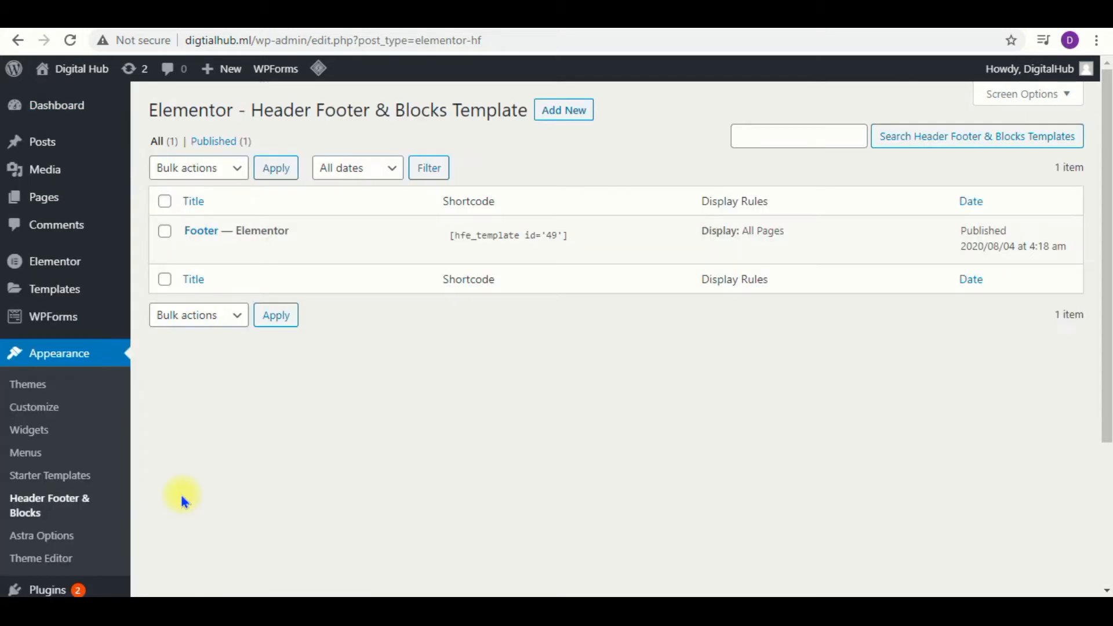
mouse_move(199, 246)
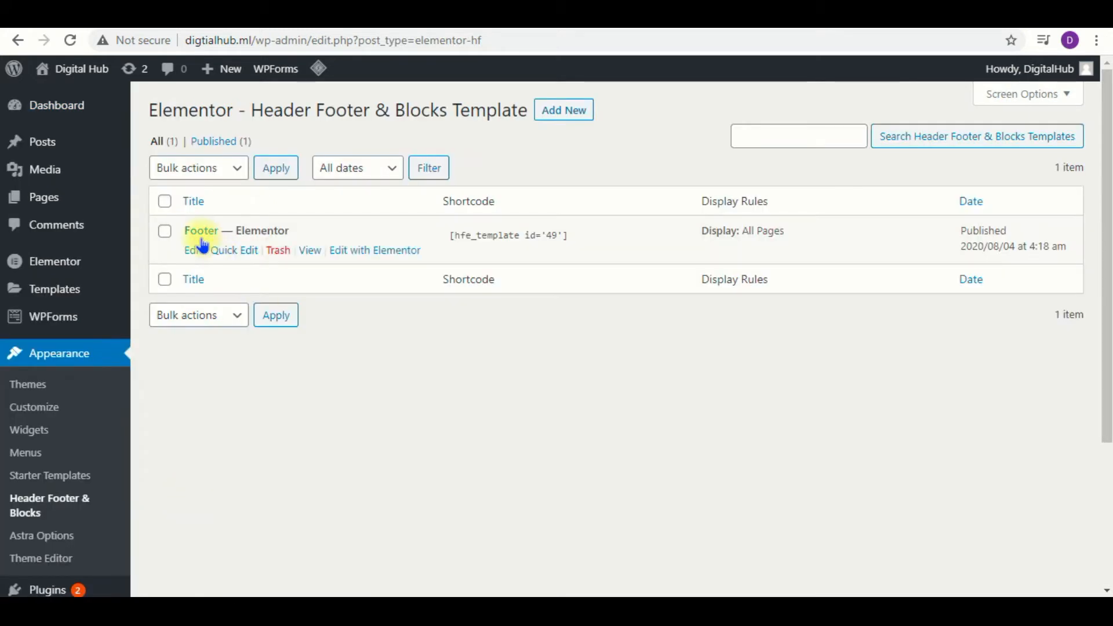
right_click(360, 257)
click(378, 261)
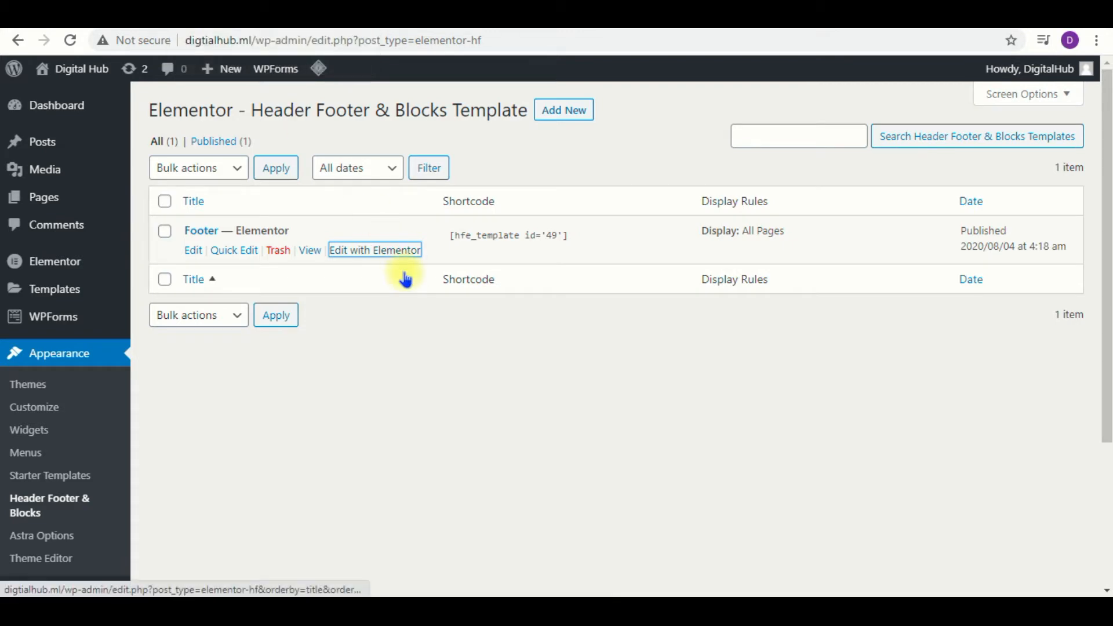
Check the live home page and the Footer Bar customizer in their browser tabs and return to the template list.
click(382, 30)
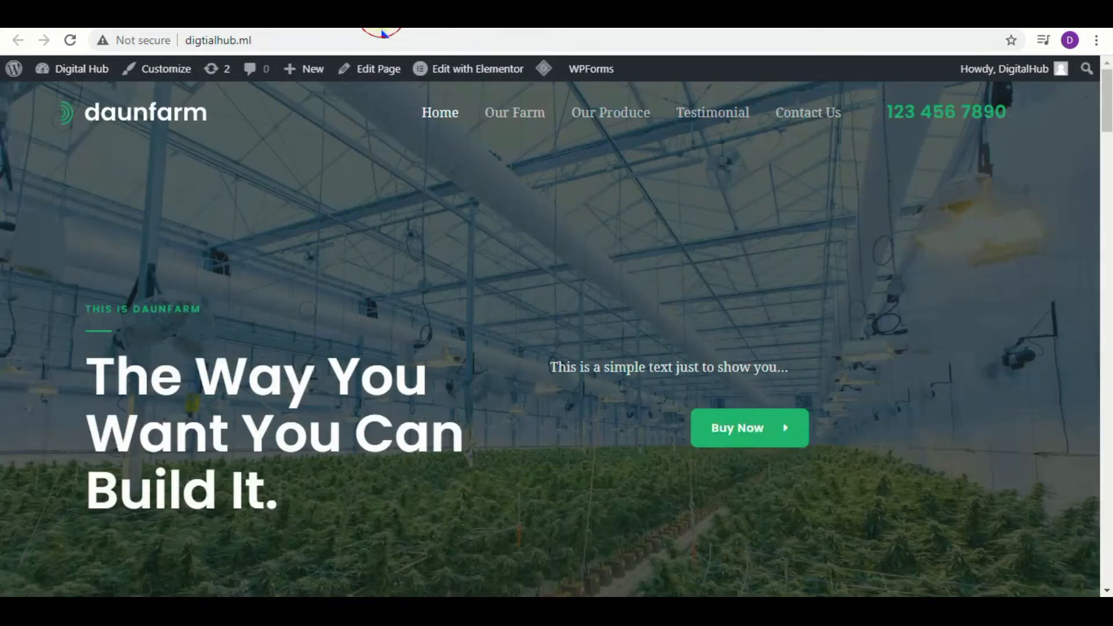
click(301, 32)
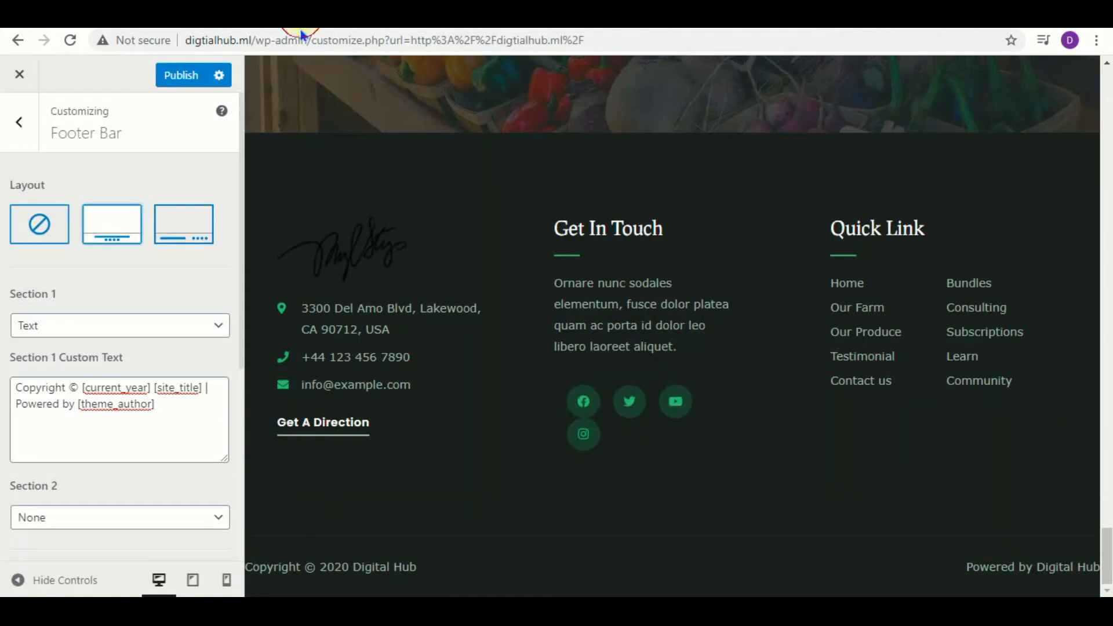
click(467, 33)
click(329, 209)
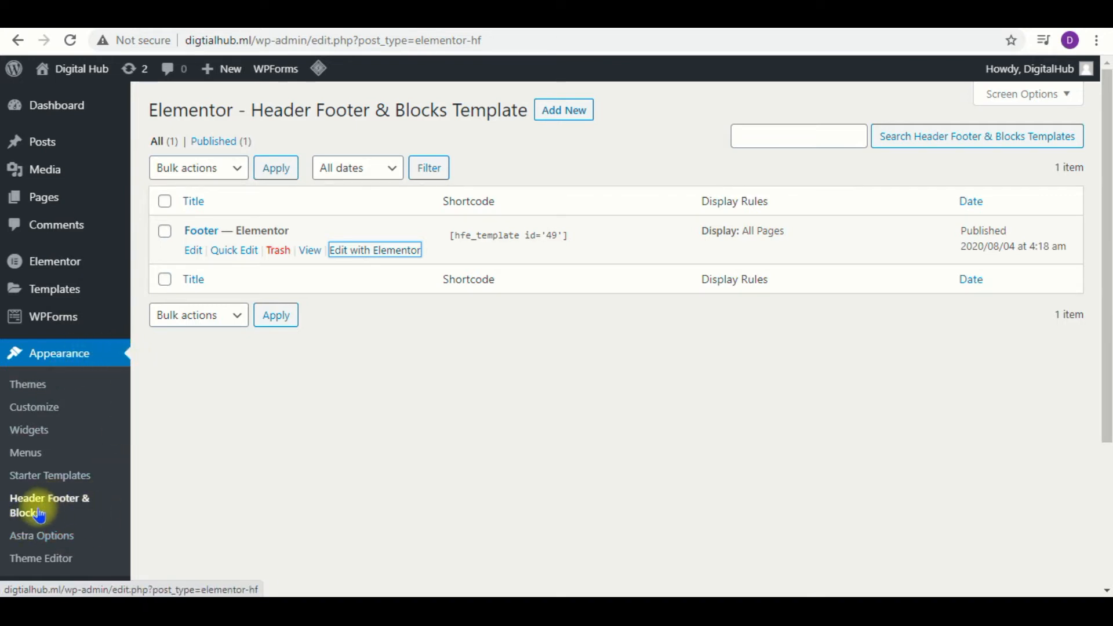
Go to the Footer template's Elementor editor and open the settings of the site logo above the contact details.
click(374, 249)
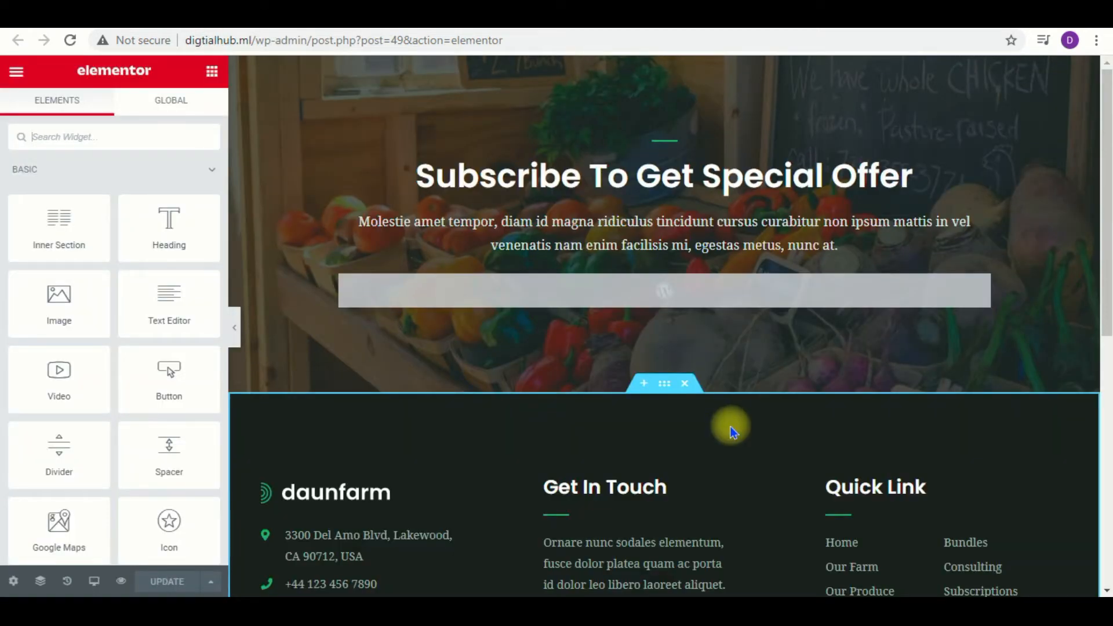
scroll(731, 432, down, 3)
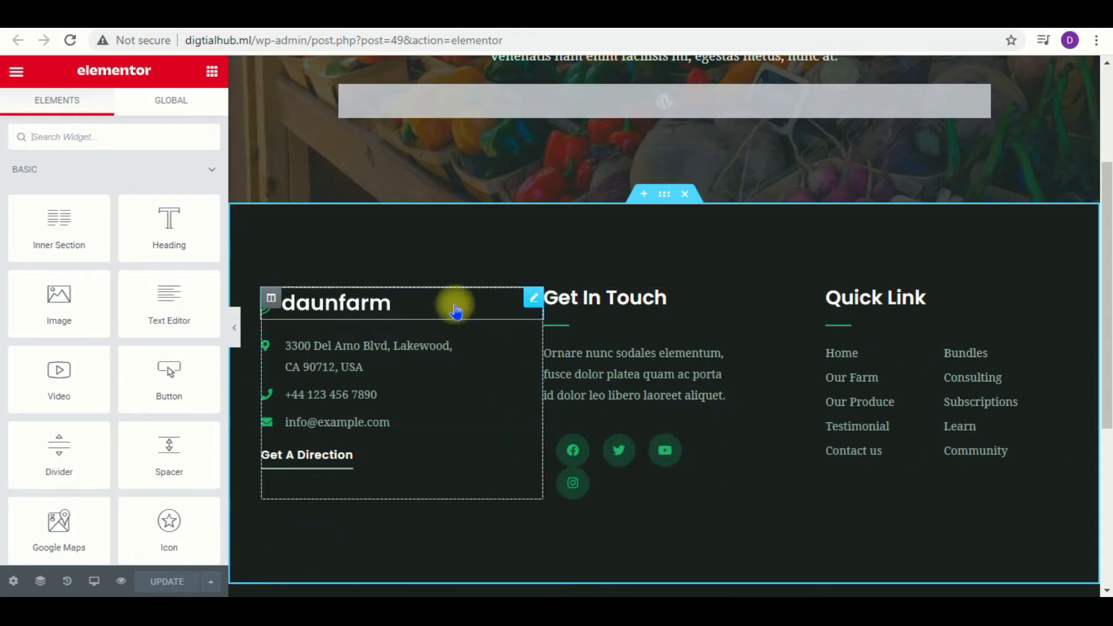
click(532, 303)
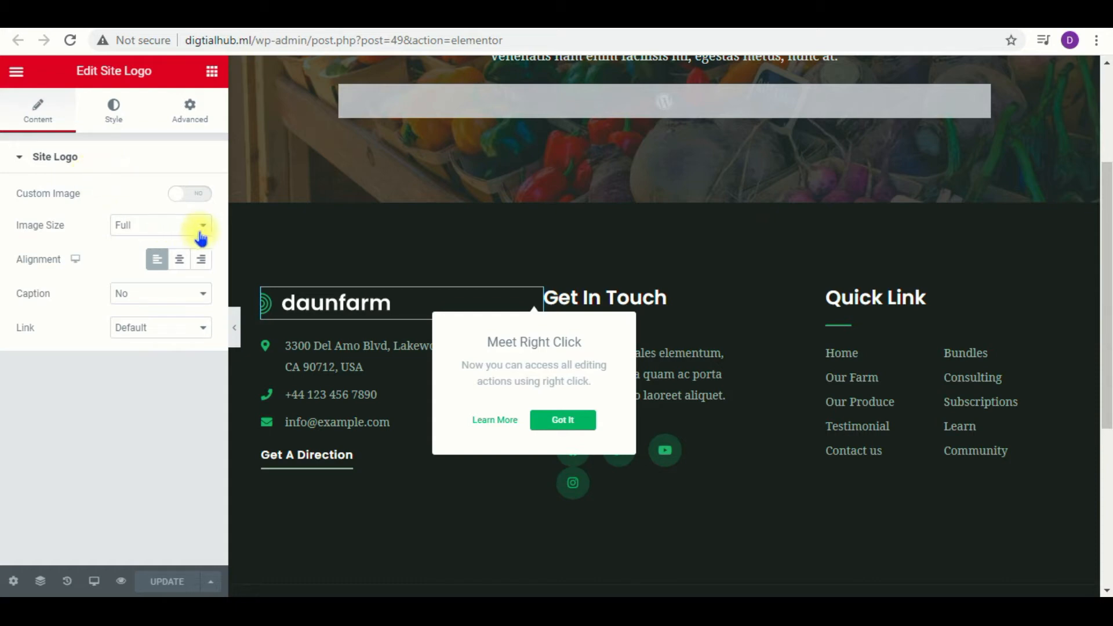
Open the footer's contact icon list and examine the address item's text and icon settings.
click(399, 384)
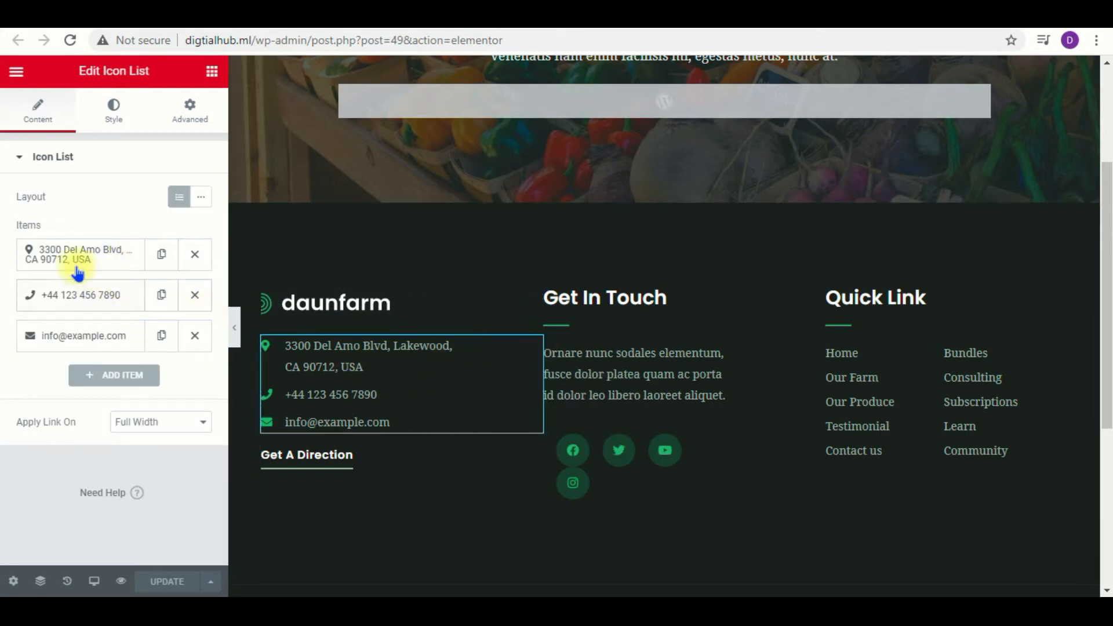
click(107, 266)
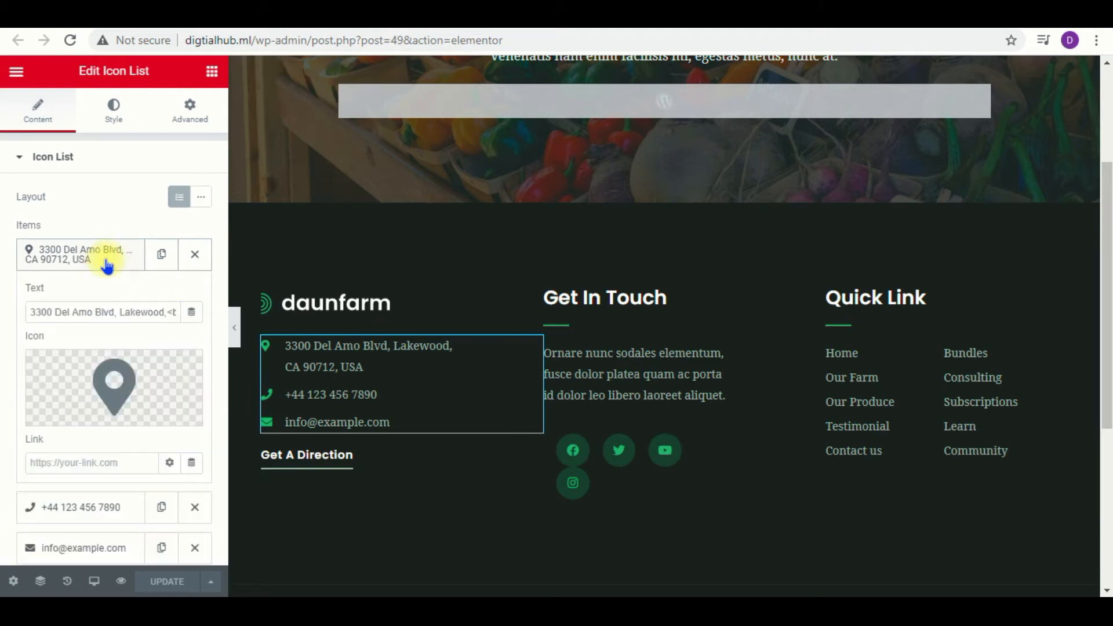
mouse_move(115, 381)
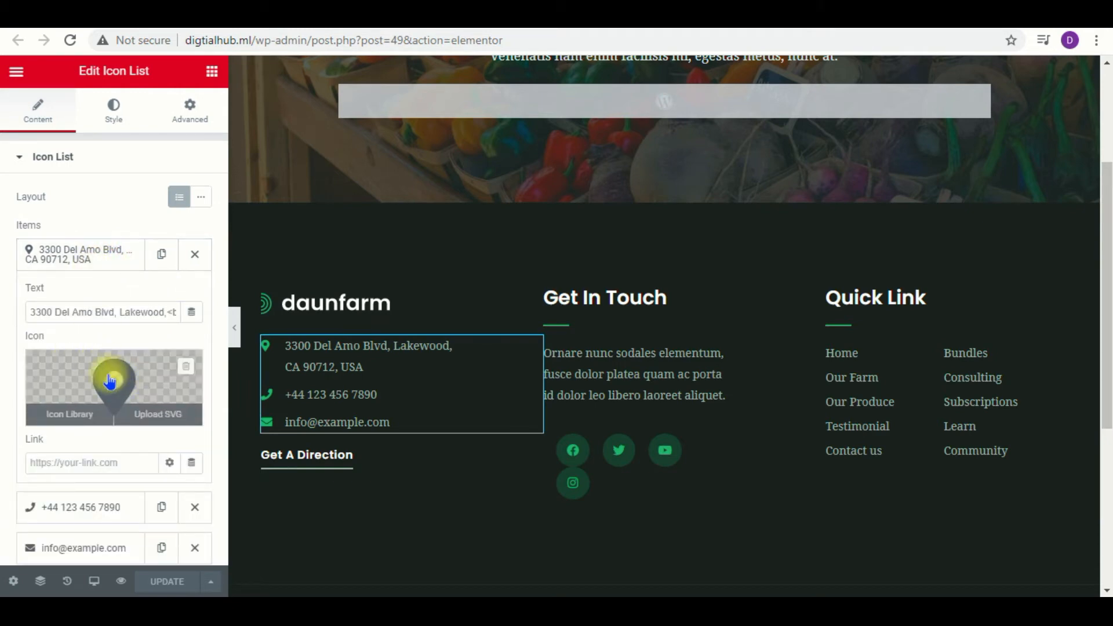
click(116, 312)
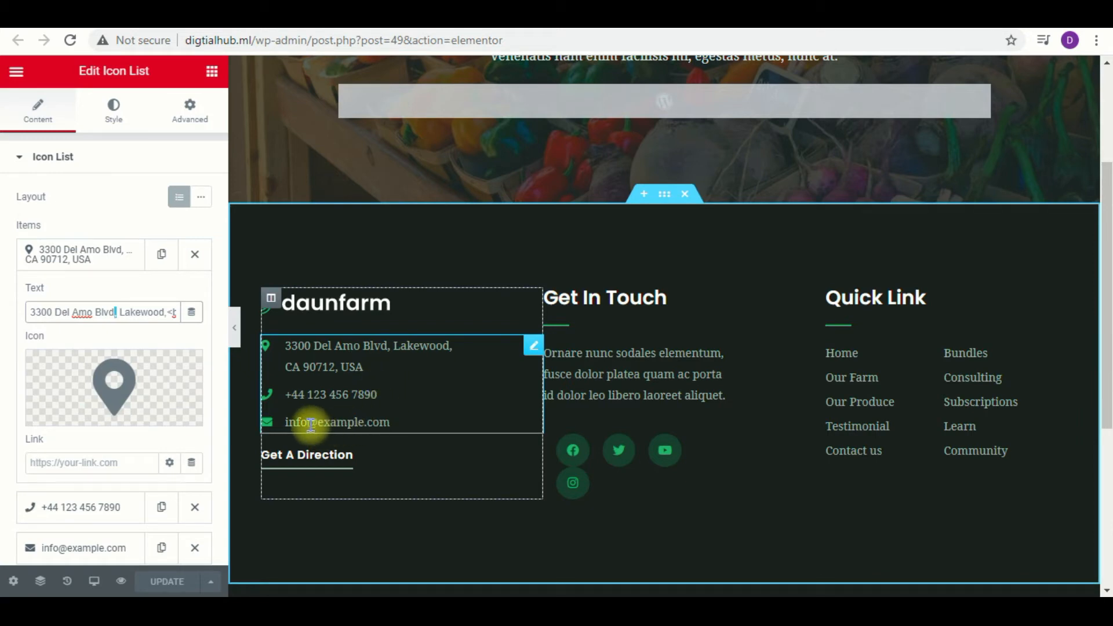
Change the text of the contact list's e-mail item to the site's own e-mail address.
scroll(192, 452, down, 3)
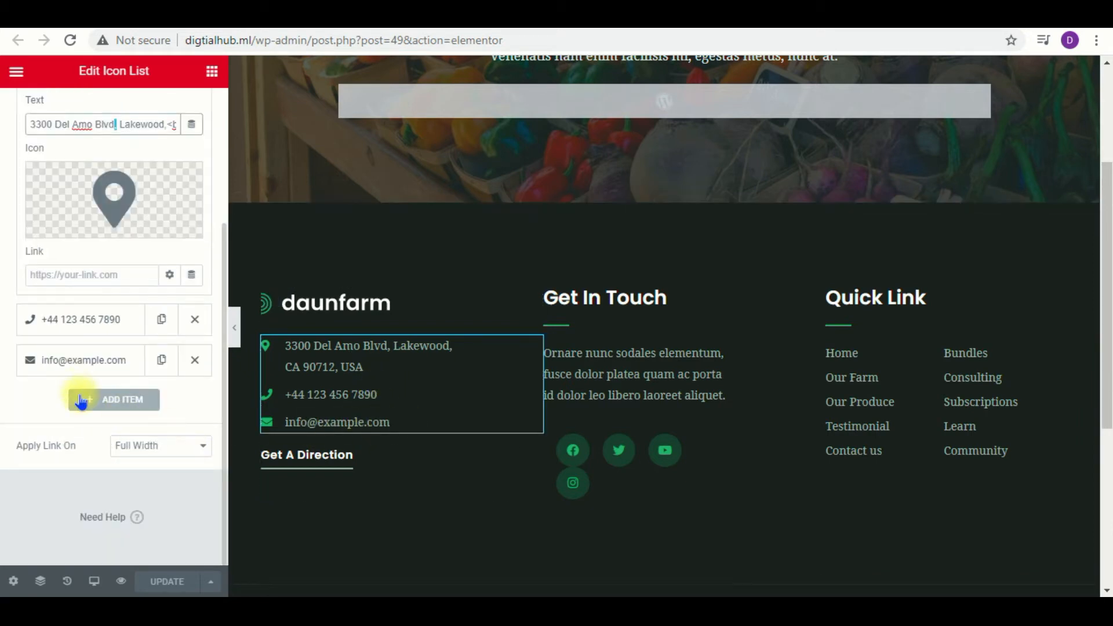
click(88, 371)
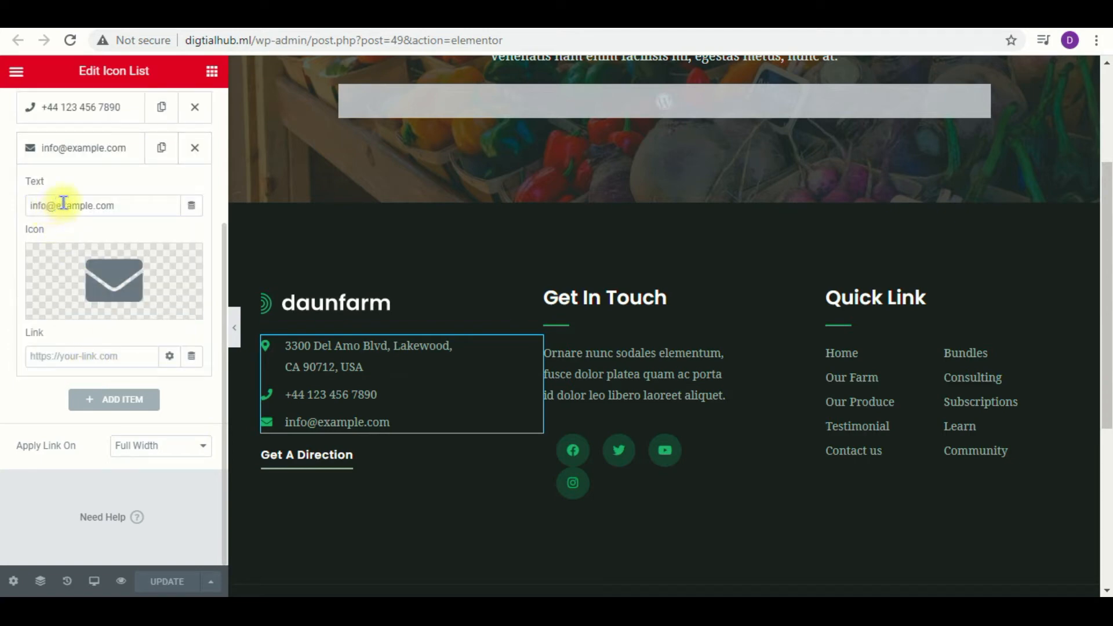
drag(56, 205, 117, 204)
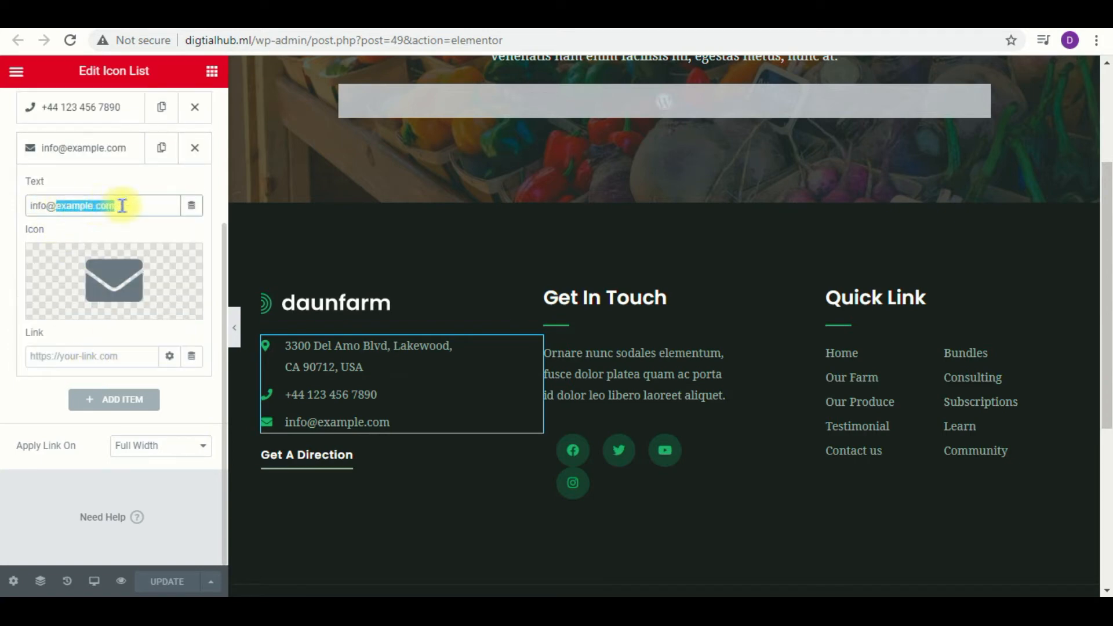
text(di)
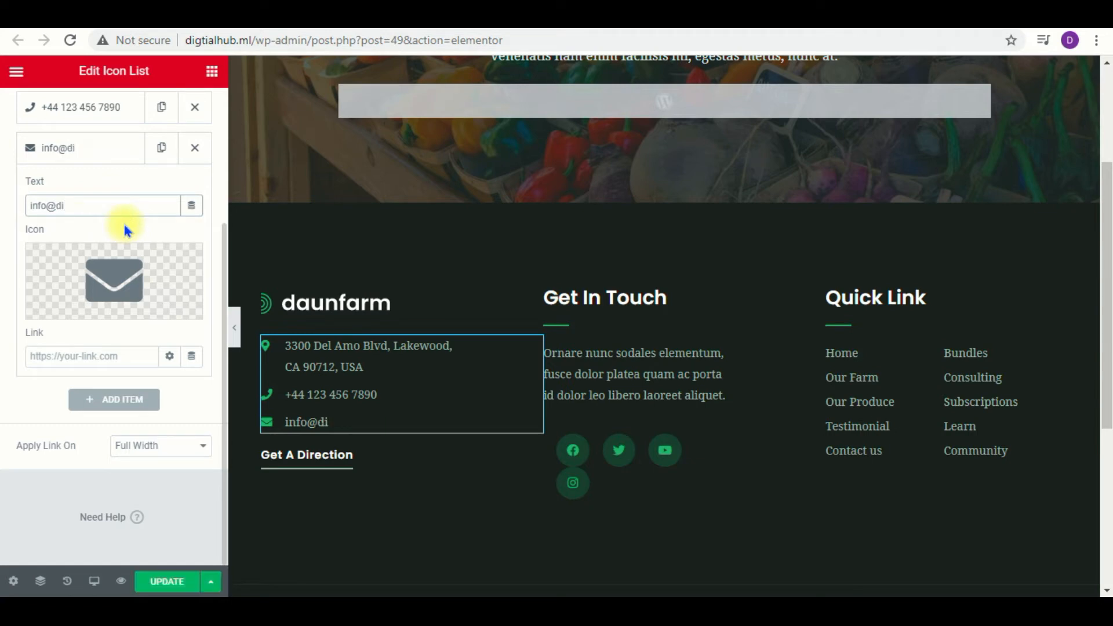
text(tialhub.ml)
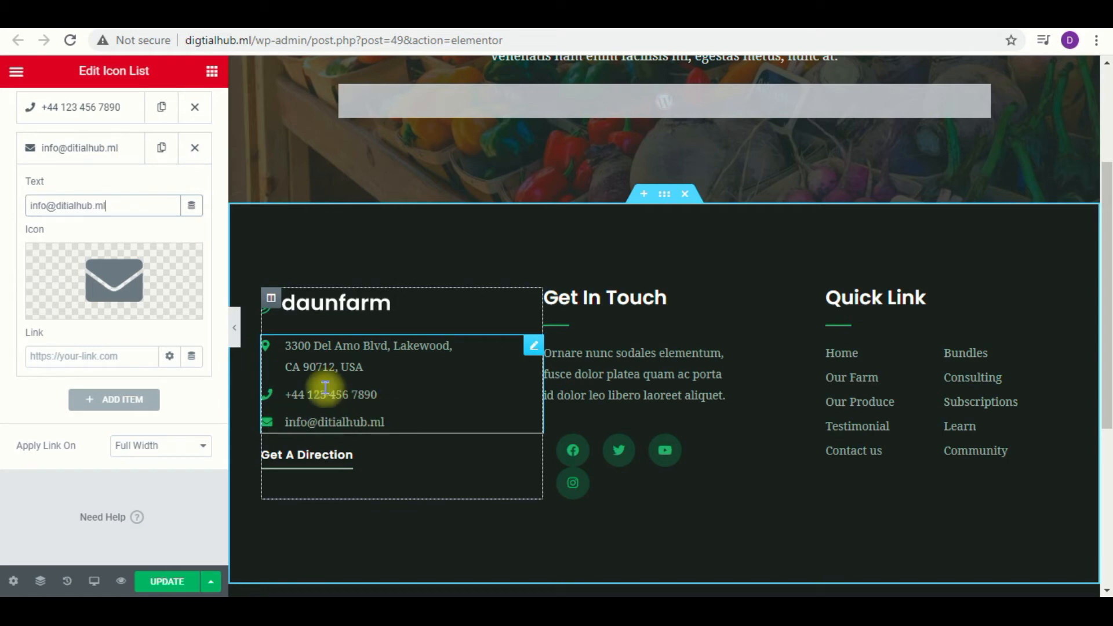
Replace the text of the contact list's phone item with the site's phone number.
click(90, 107)
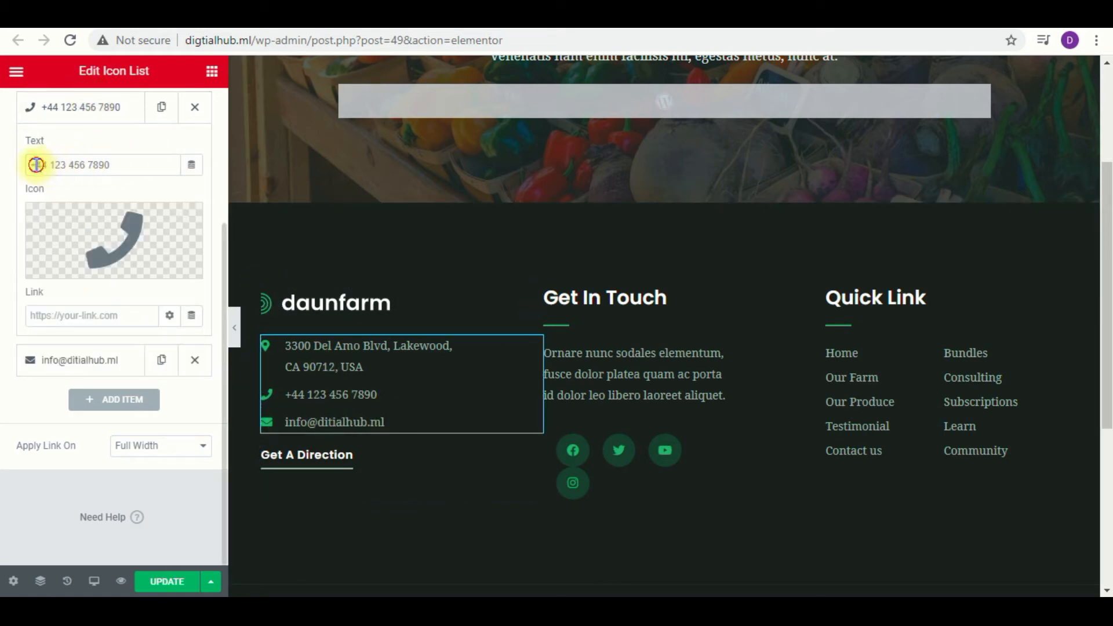
drag(35, 164, 156, 168)
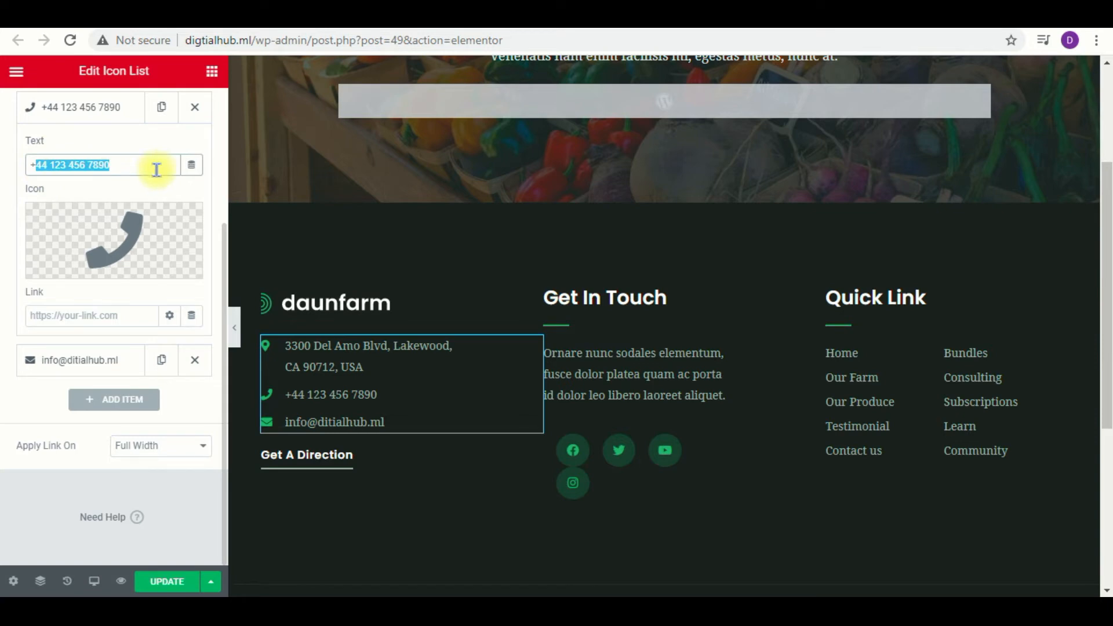
key(BackSpace)
key(BackSpace)
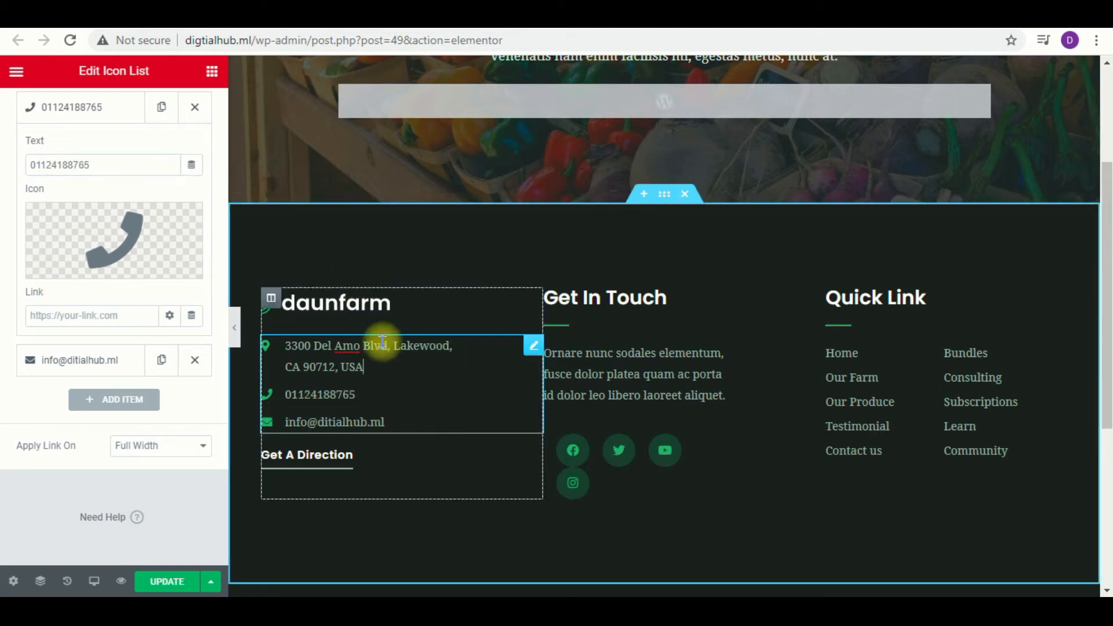
Replace the text of the contact list's location item with the new postal address.
click(366, 365)
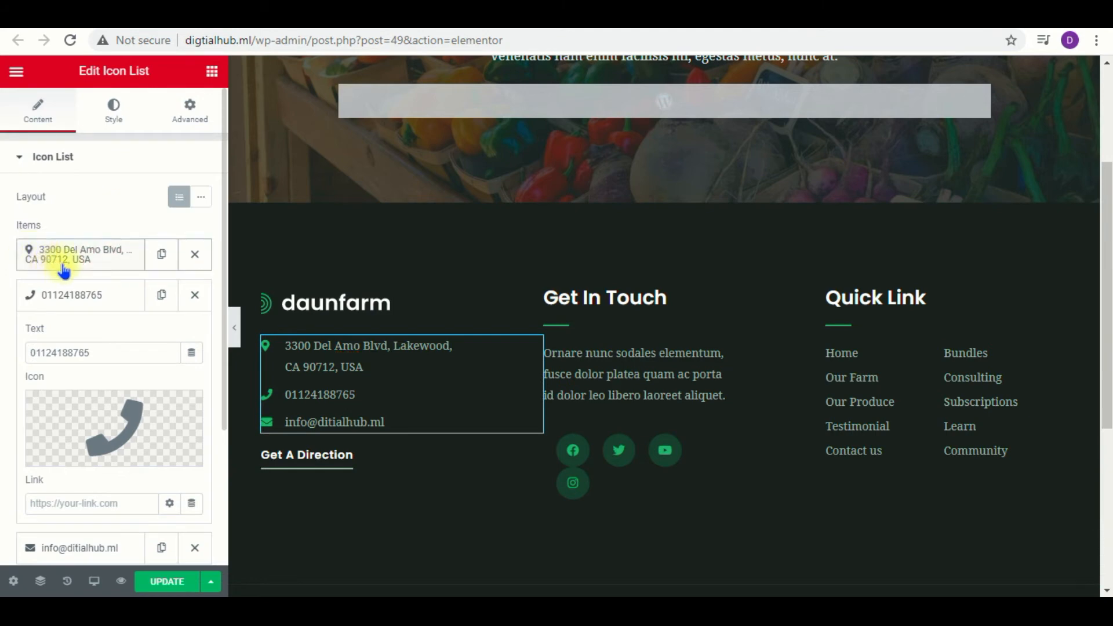
click(93, 267)
click(90, 311)
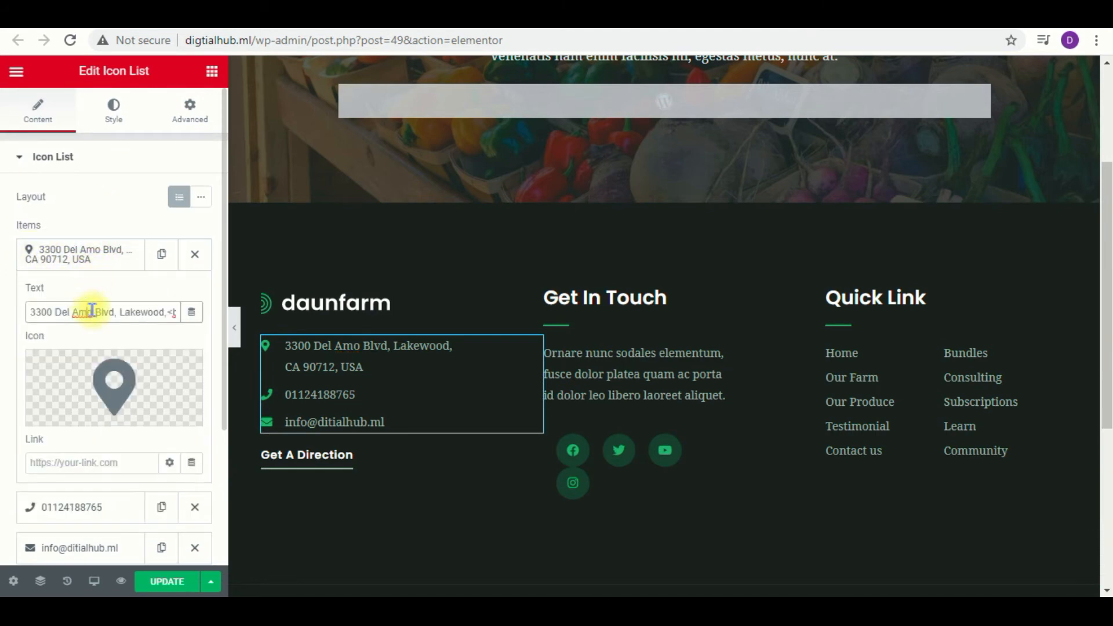
key(ctrl+a)
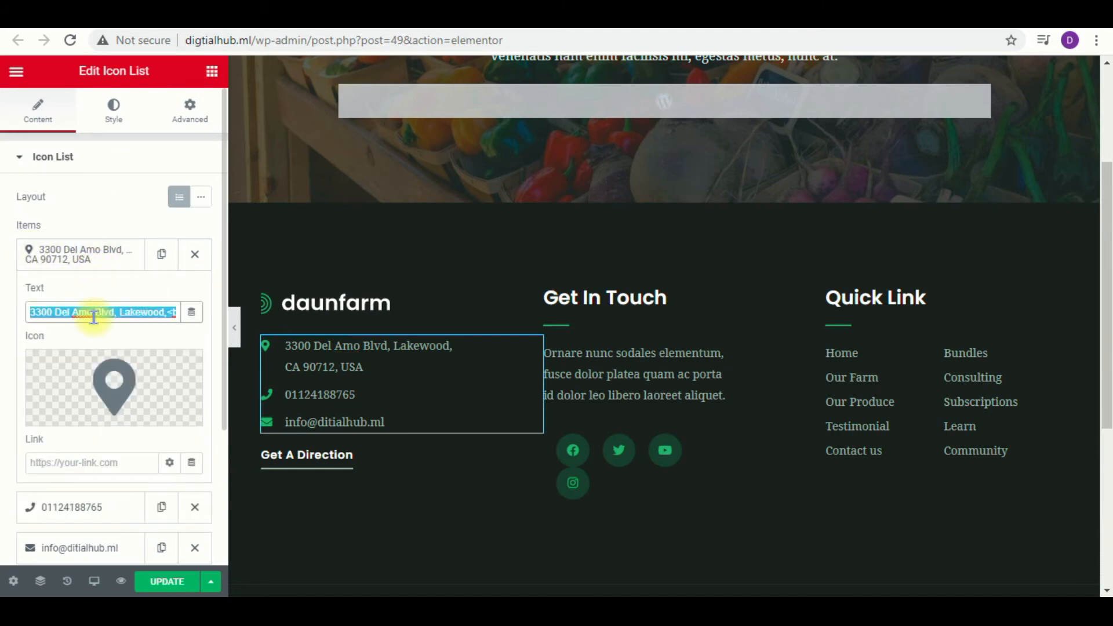
text(XYS)
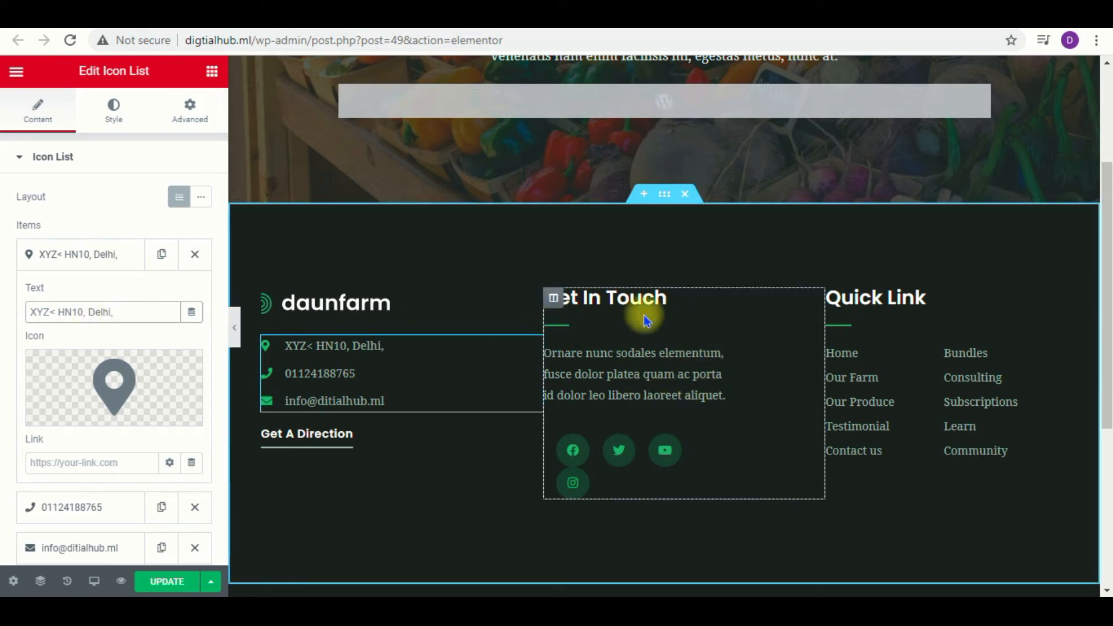
Open the Get In Touch column's paragraph for editing and select all of its text.
click(719, 358)
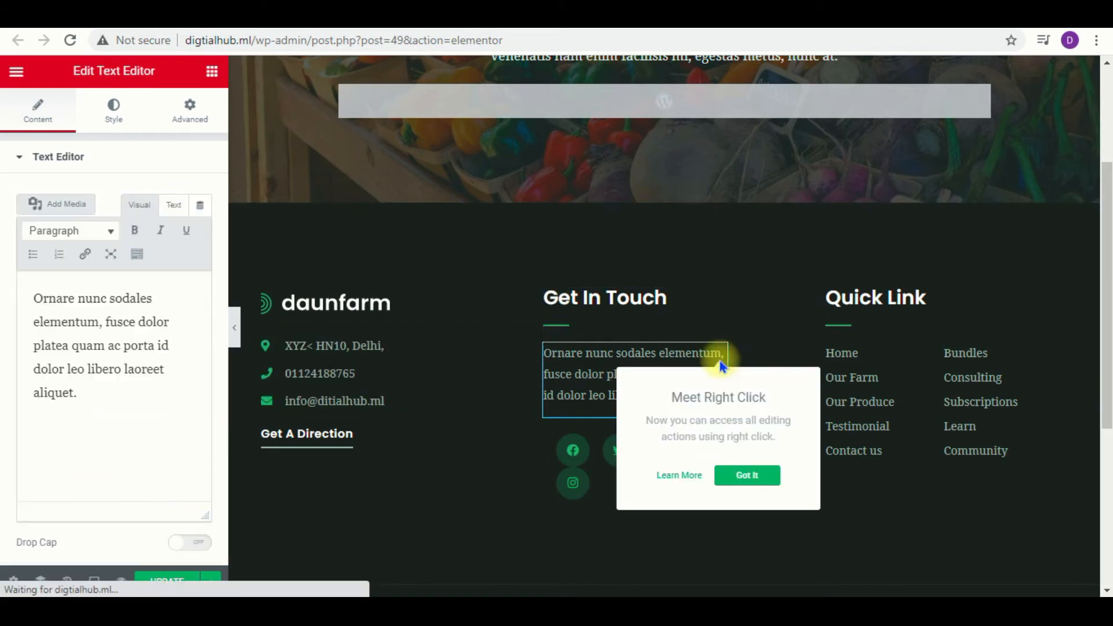
drag(77, 392, 33, 293)
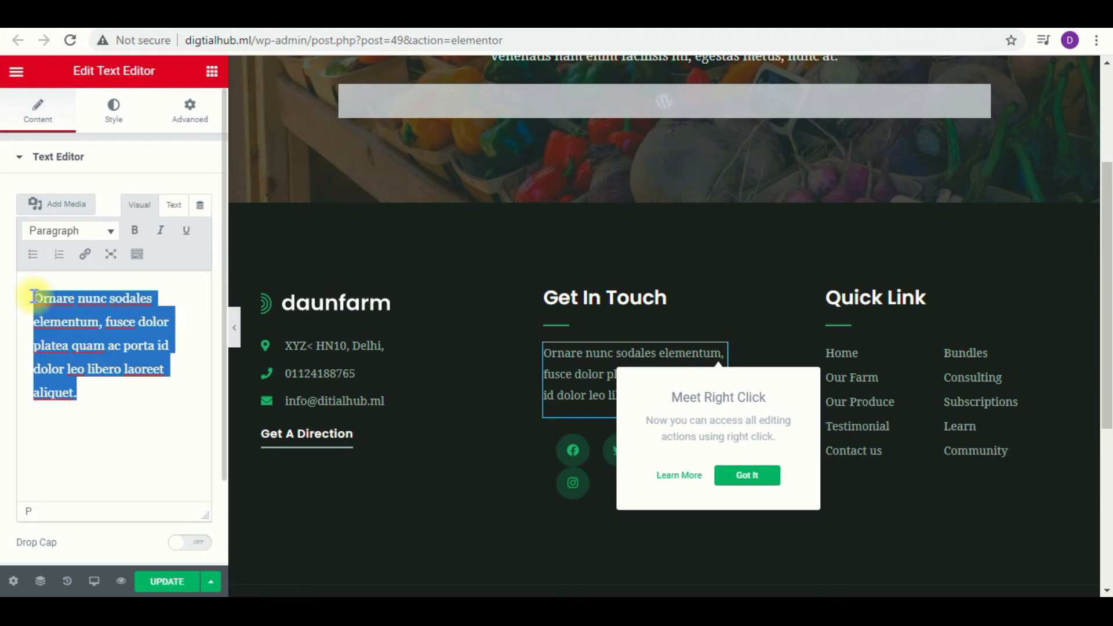
Delete the social icons widget from the footer's Get In Touch column.
click(700, 469)
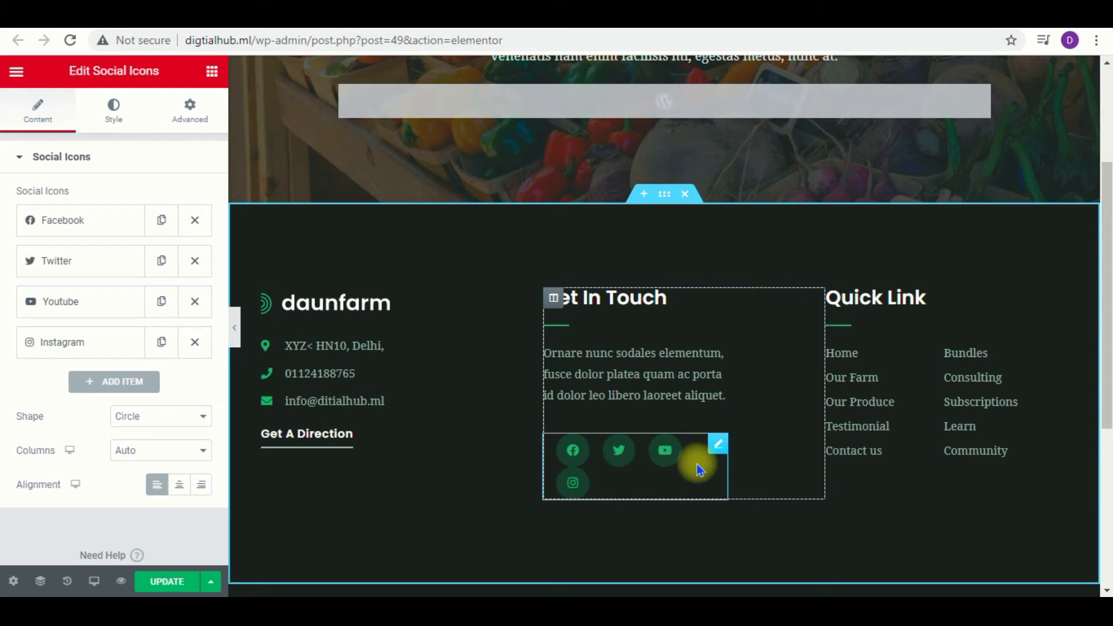
right_click(695, 455)
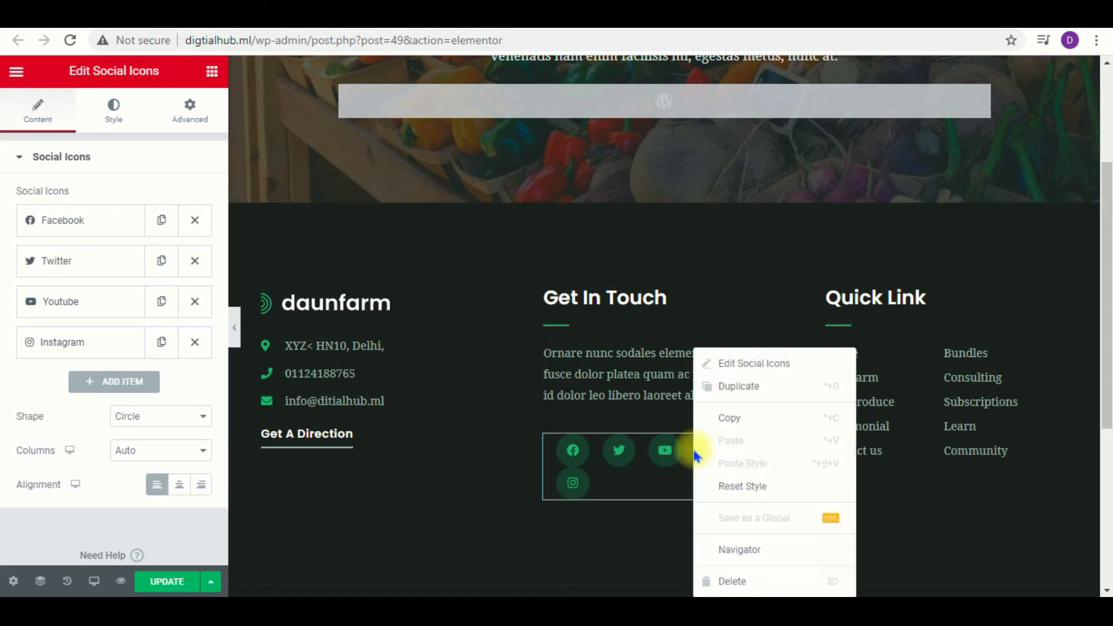
click(747, 583)
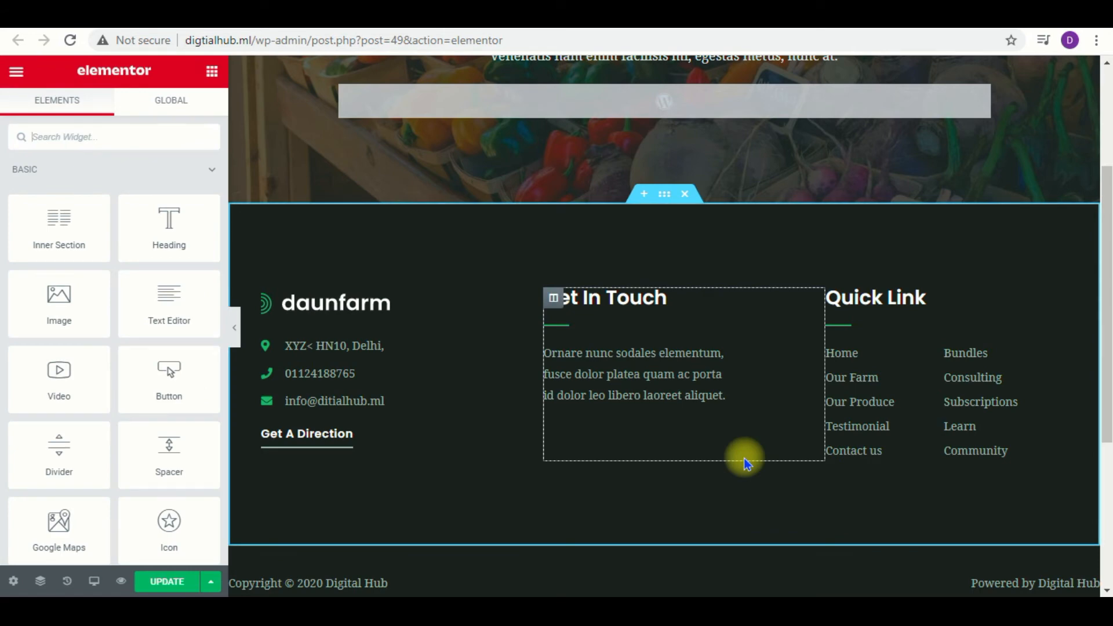
scroll(745, 461, up, 3)
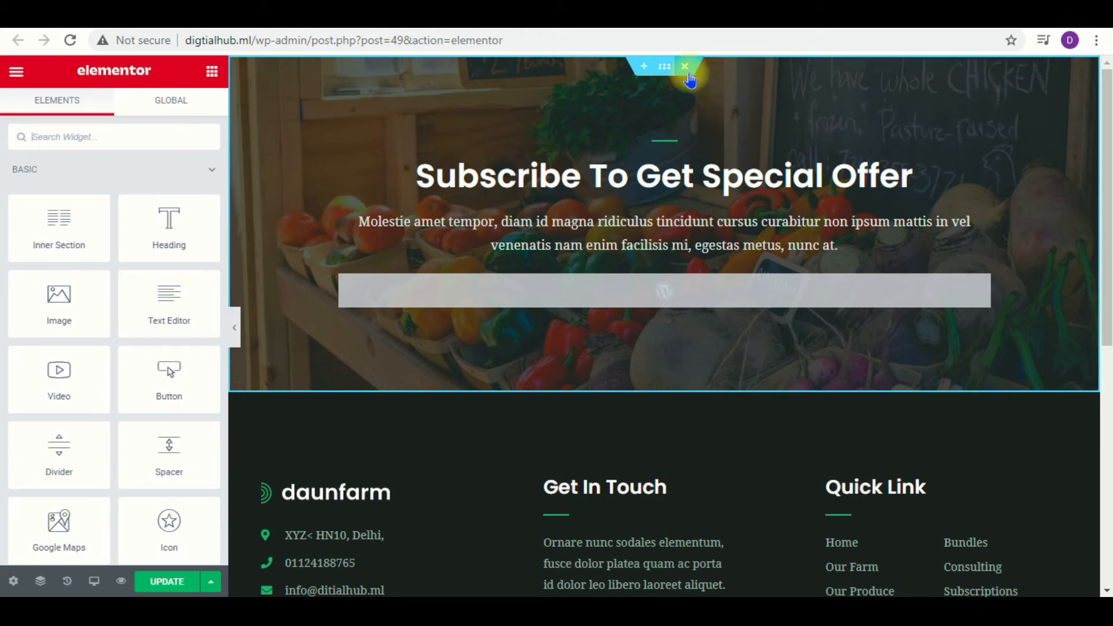
scroll(763, 342, down, 6)
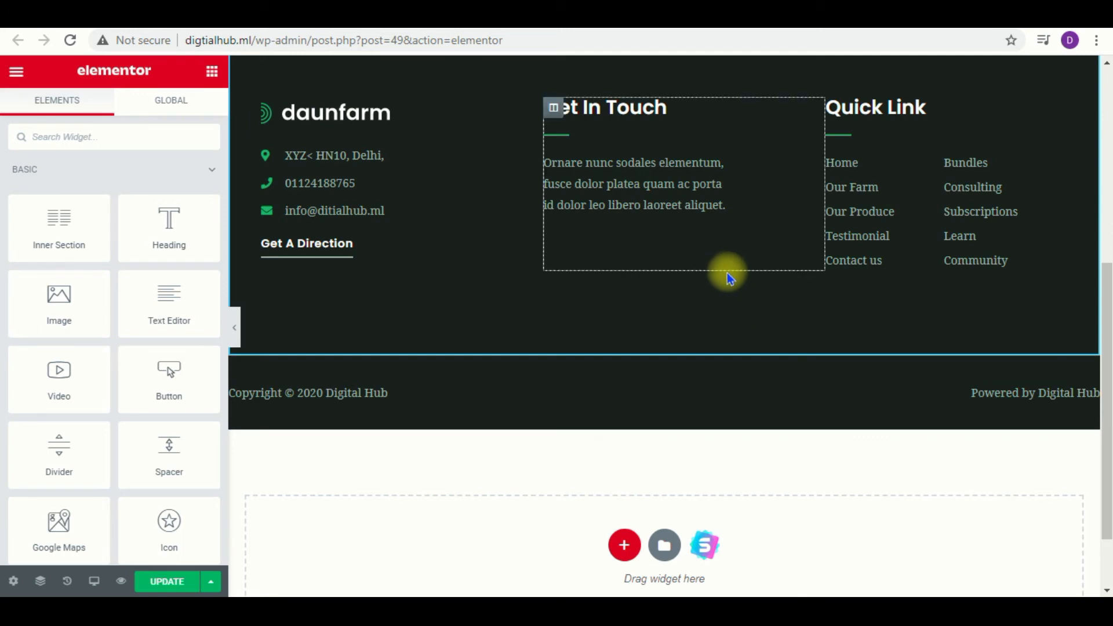
scroll(727, 276, up, 3)
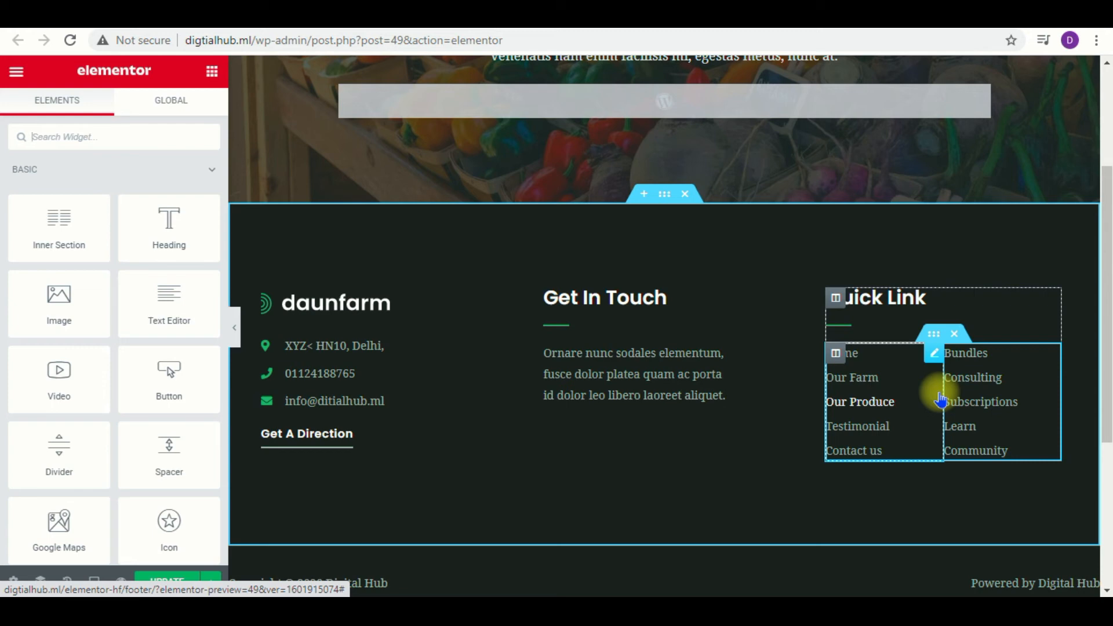
click(937, 360)
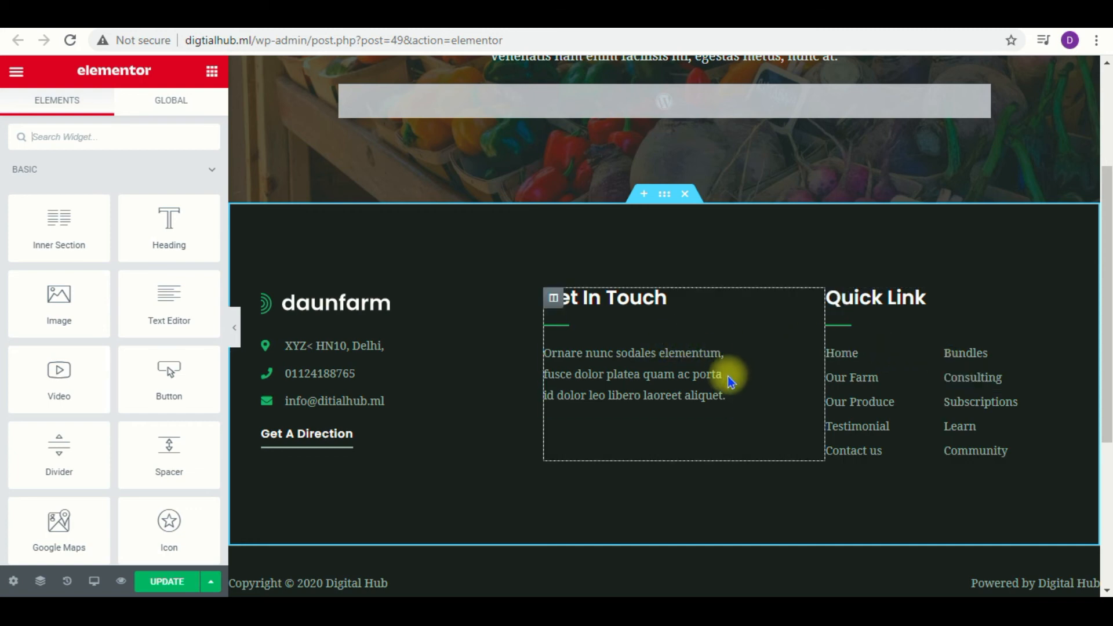
scroll(731, 378, up, 3)
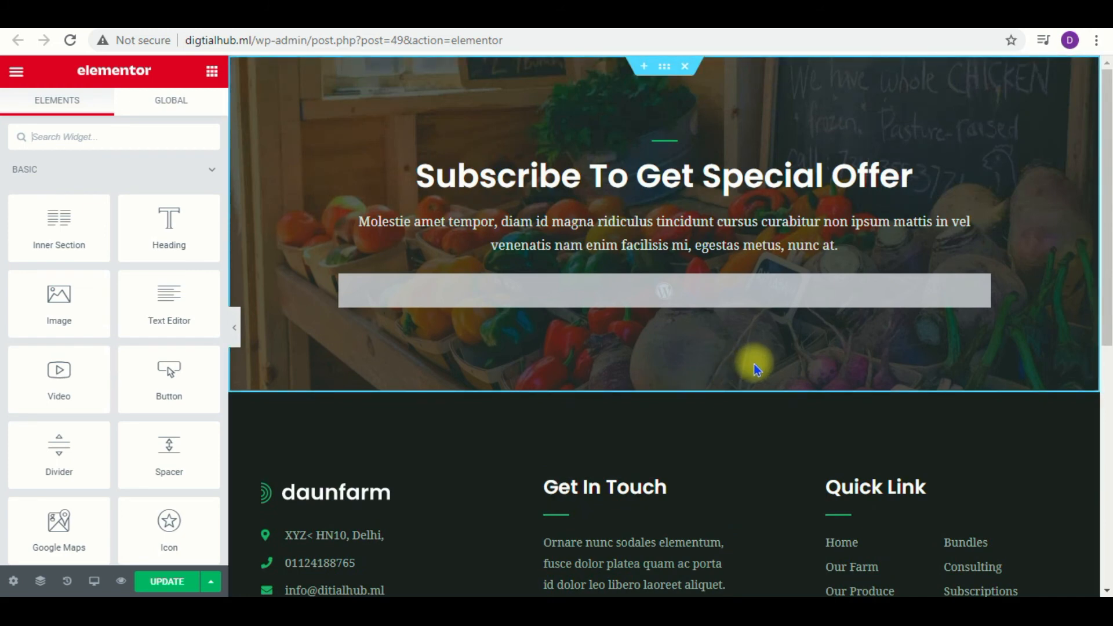